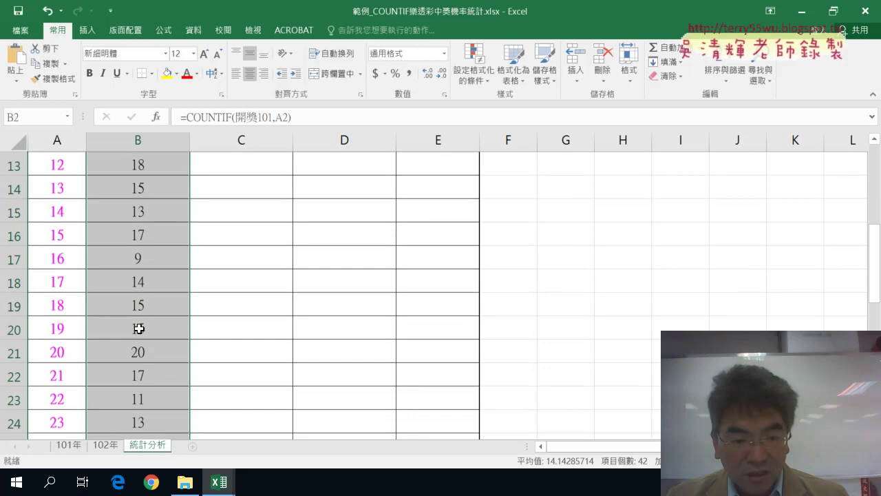
Append a division sign to B2's =COUNTIF(開獎101,A2) formula in the formula bar.
{"action": "scroll", "coordinate": [165, 230], "scroll_direction": "down", "scroll_amount": 1}
{"action": "scroll", "coordinate": [154, 350], "scroll_direction": "down", "scroll_amount": 1}
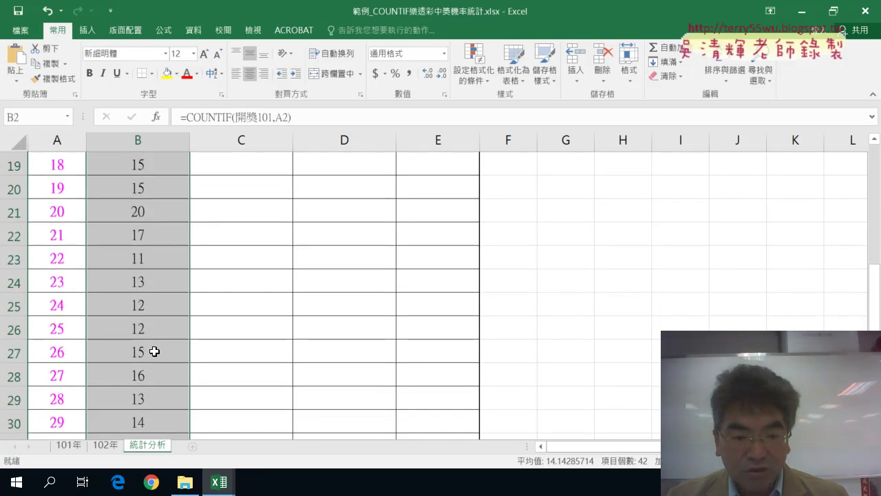
{"action": "scroll", "coordinate": [155, 352], "scroll_direction": "up", "scroll_amount": 4}
{"action": "scroll", "coordinate": [151, 348], "scroll_direction": "up", "scroll_amount": 2}
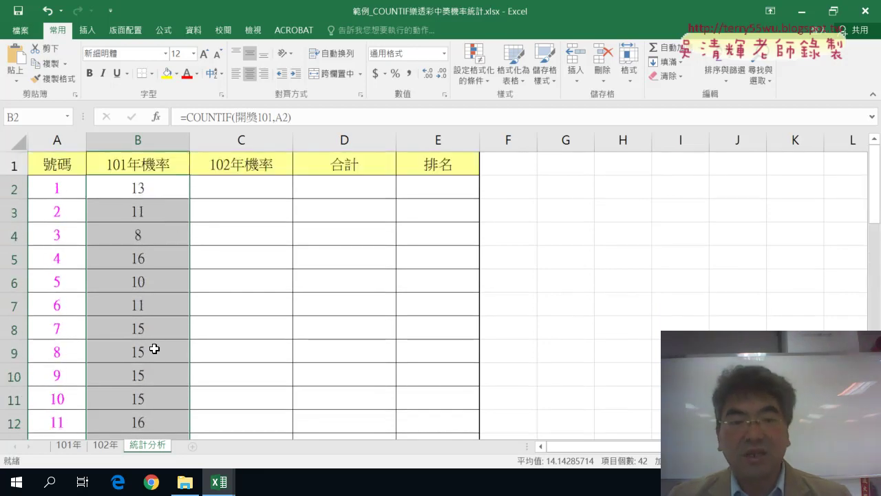
{"action": "left_click", "coordinate": [164, 182]}
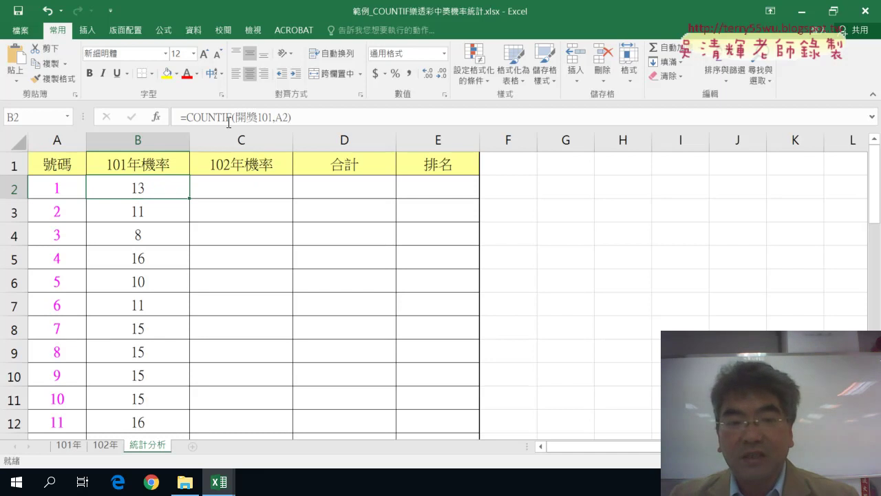
{"action": "left_click", "coordinate": [313, 117]}
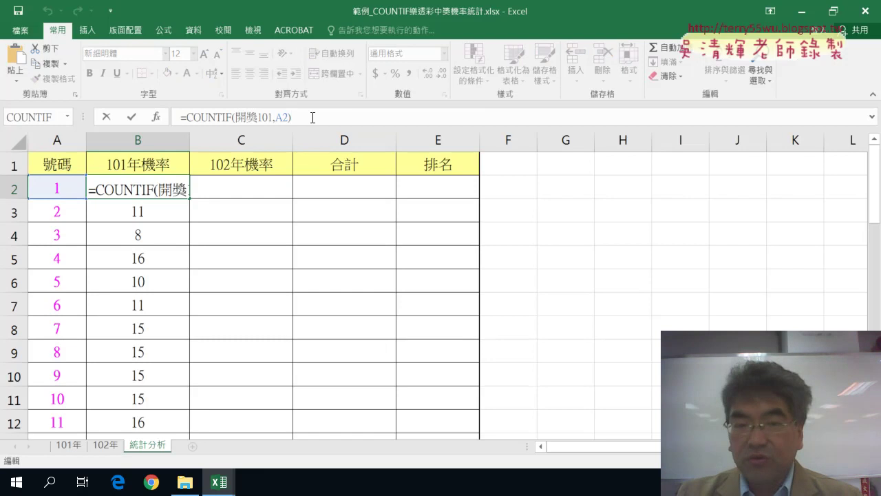
{"action": "type", "text": "/"}
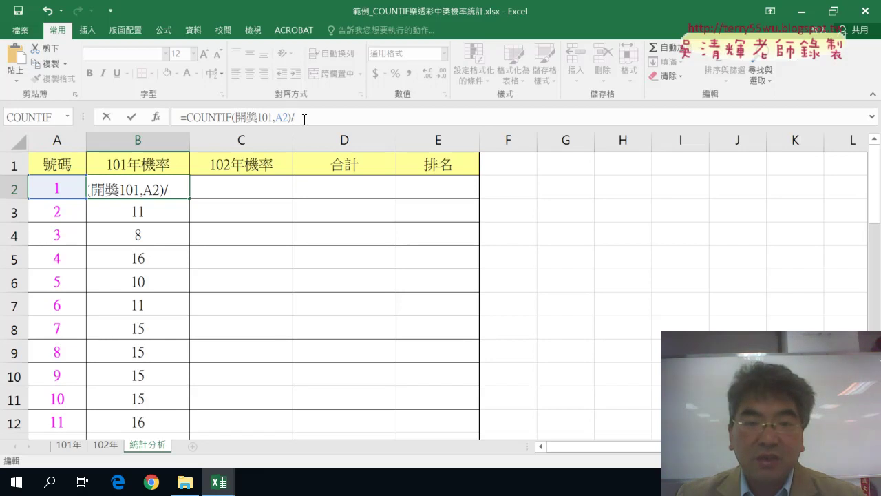
{"action": "left_click", "coordinate": [67, 118]}
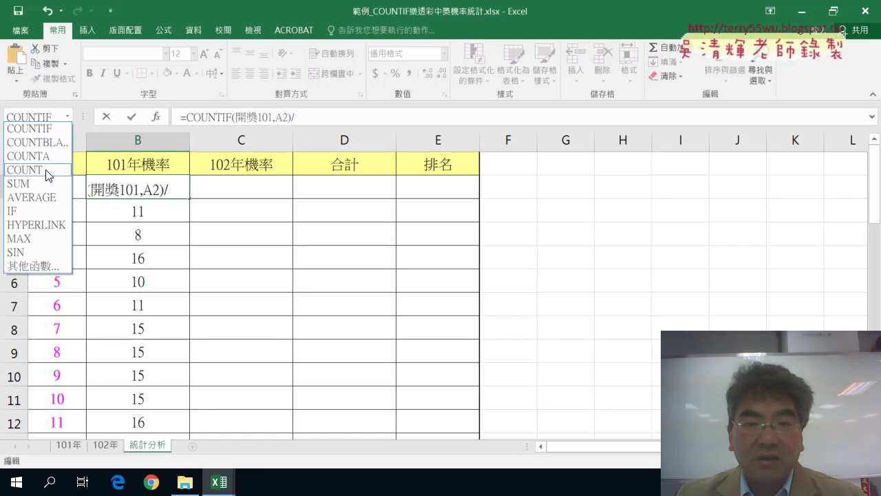
Complete B2 as =COUNTIF(開獎101,A2)/COUNT(開獎101), giving 0.021885522 for number 1.
{"action": "left_click", "coordinate": [47, 175]}
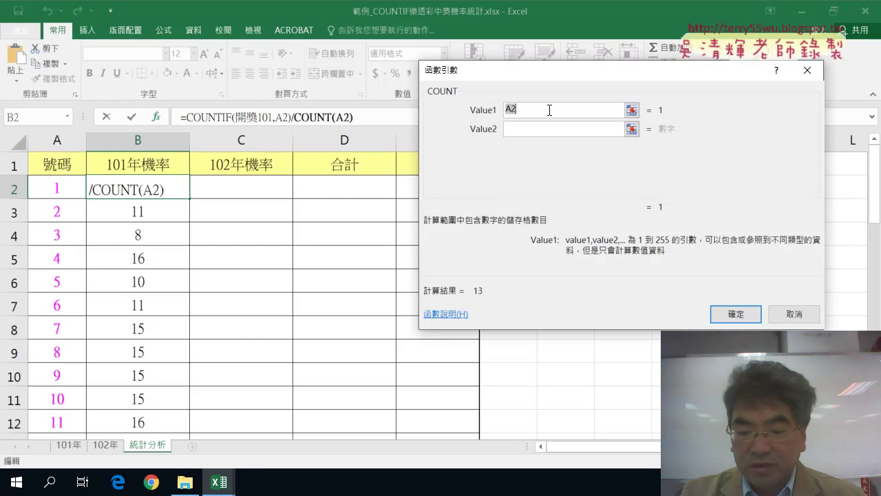
{"action": "key", "text": "Delete"}
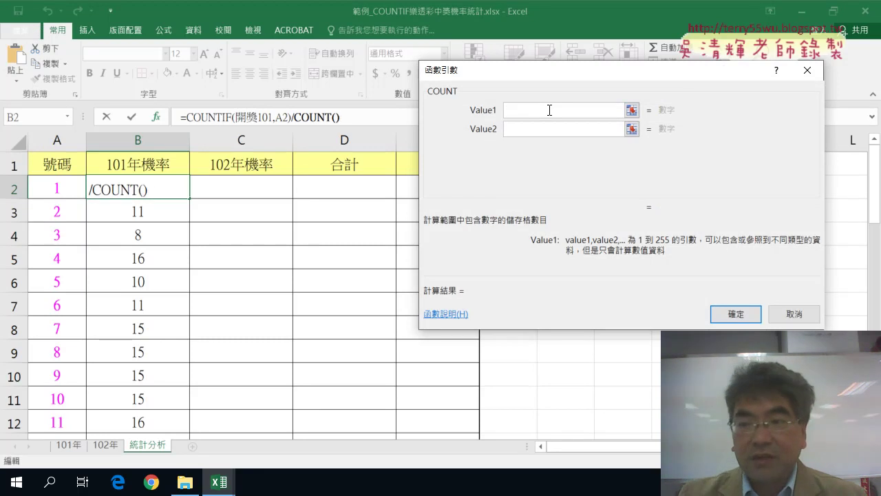
{"action": "key", "text": "F3"}
{"action": "double_click", "coordinate": [560, 163]}
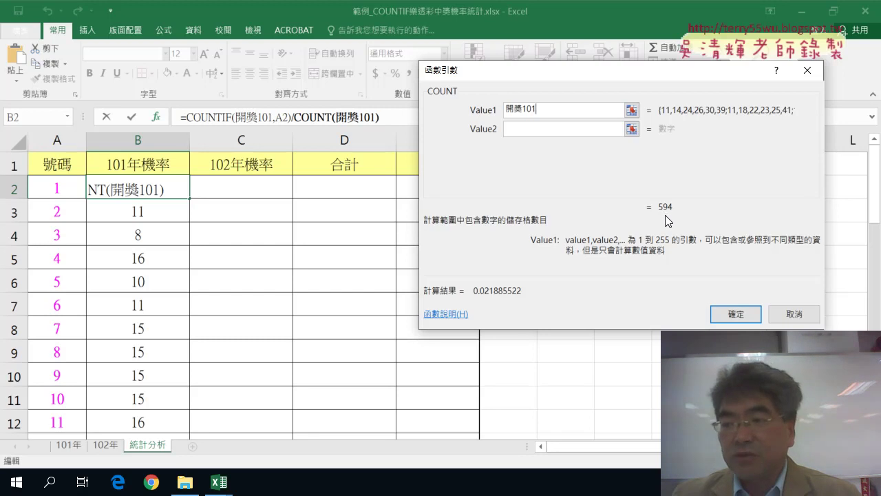
{"action": "left_click", "coordinate": [731, 317]}
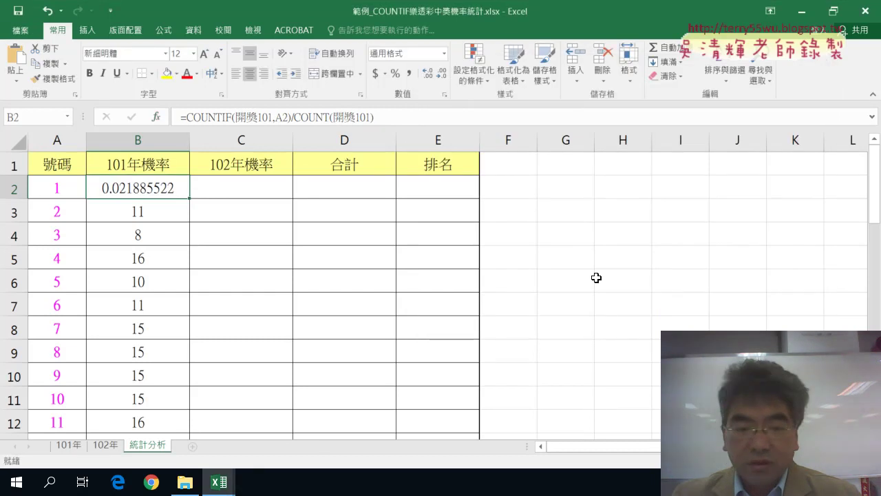
Compare the 101年 and 102年 sheets, ending on 101年 with its draw numbers in columns D–I.
{"action": "left_click", "coordinate": [69, 446]}
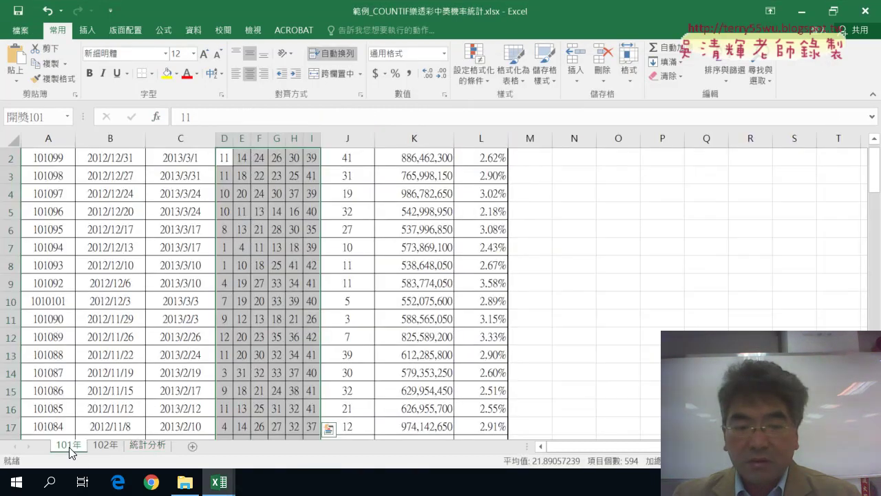
{"action": "left_click", "coordinate": [103, 447]}
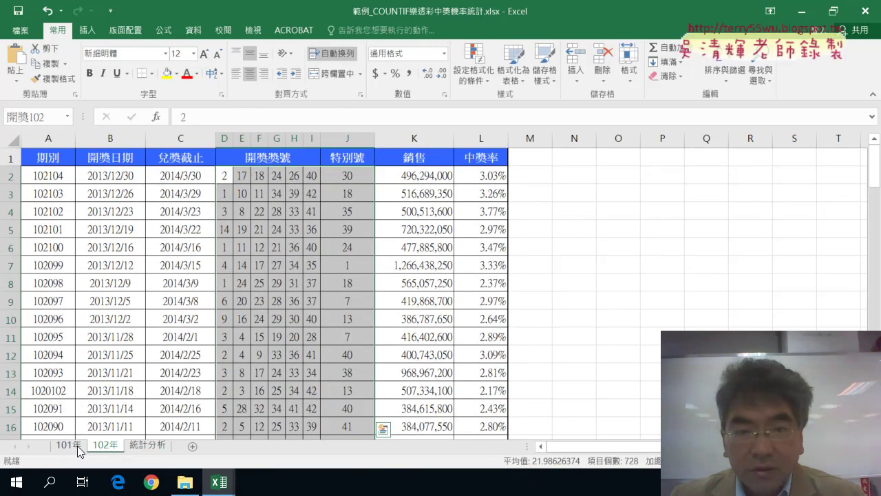
{"action": "left_click", "coordinate": [77, 446]}
{"action": "scroll", "coordinate": [268, 180], "scroll_direction": "up", "scroll_amount": 1}
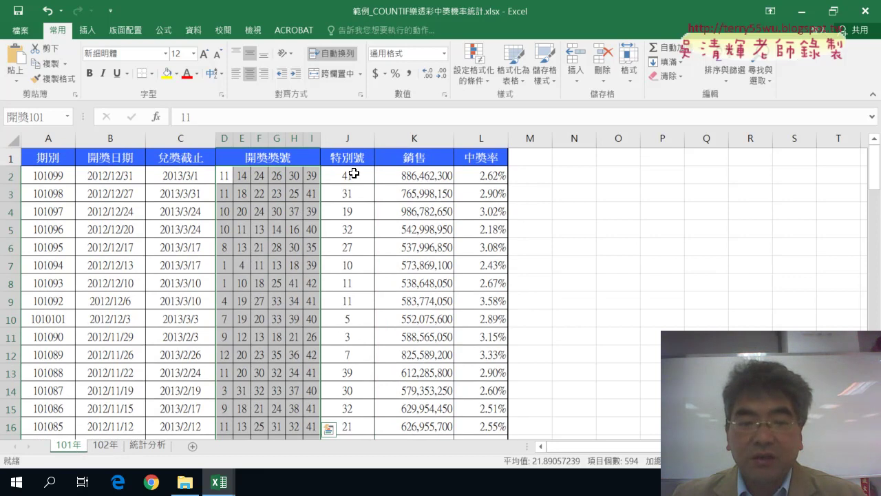
{"action": "left_click", "coordinate": [103, 445]}
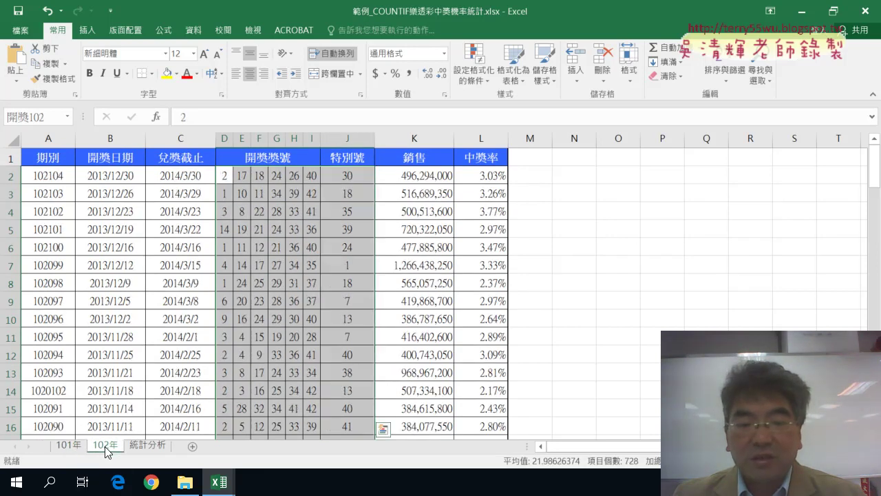
{"action": "left_click", "coordinate": [69, 447]}
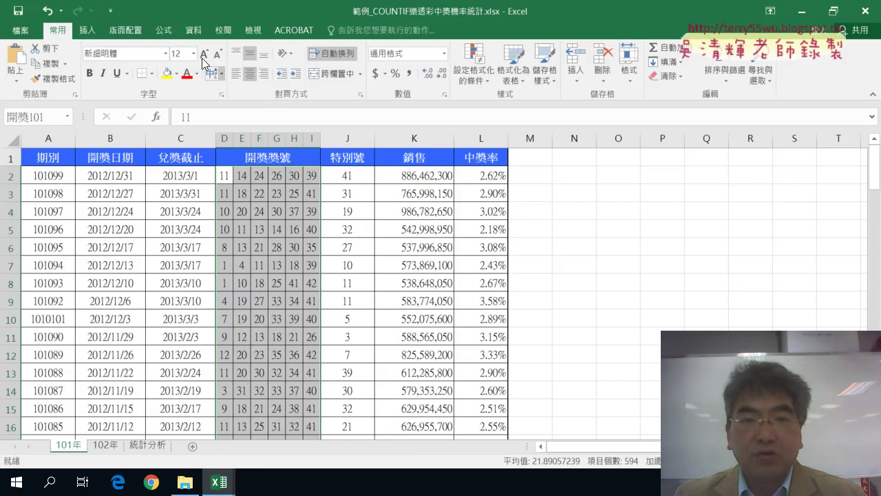
{"action": "left_click", "coordinate": [163, 30]}
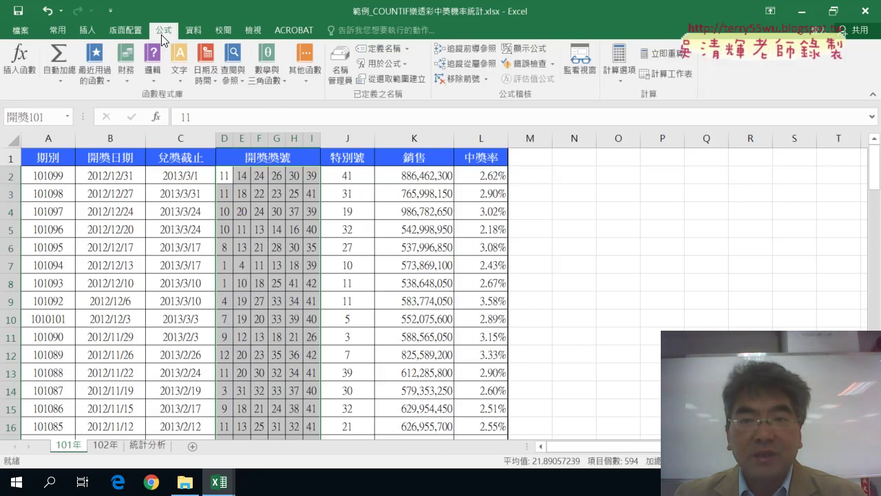
In Name Manager, extend the 開獎101 range to end at column J (D2:J100).
{"action": "left_click", "coordinate": [341, 72]}
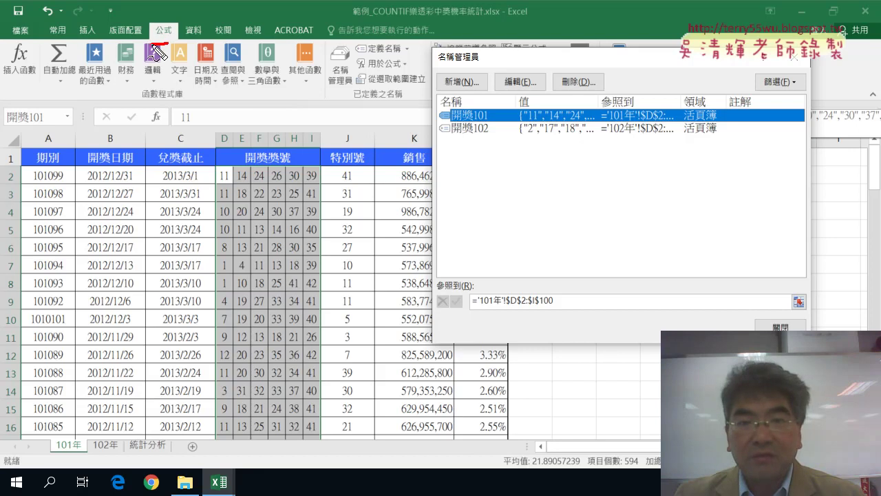
{"action": "left_click_drag", "start_coordinate": [176, 20], "coordinate": [172, 19]}
{"action": "mouse_move", "coordinate": [317, 69]}
{"action": "left_mouse_down"}
{"action": "mouse_move", "coordinate": [346, 102]}
{"action": "mouse_move", "coordinate": [342, 51]}
{"action": "left_mouse_up"}
{"action": "left_click_drag", "start_coordinate": [452, 127], "coordinate": [497, 125]}
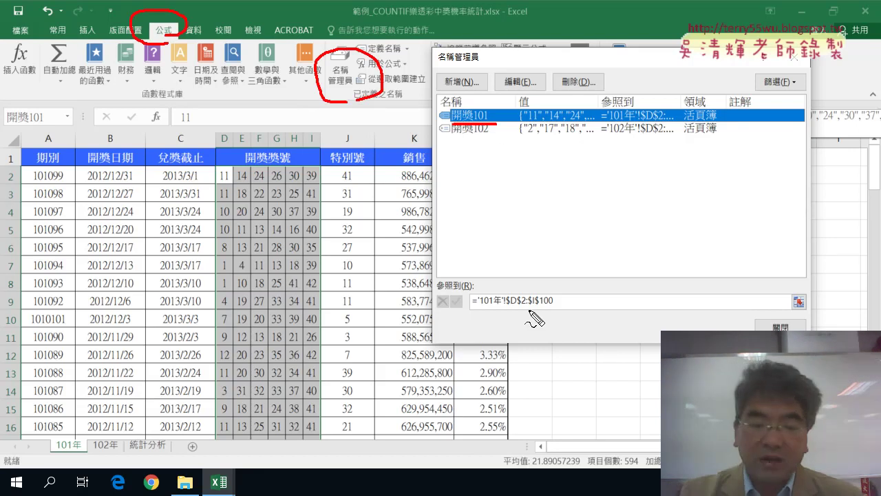
{"action": "key", "text": "Escape"}
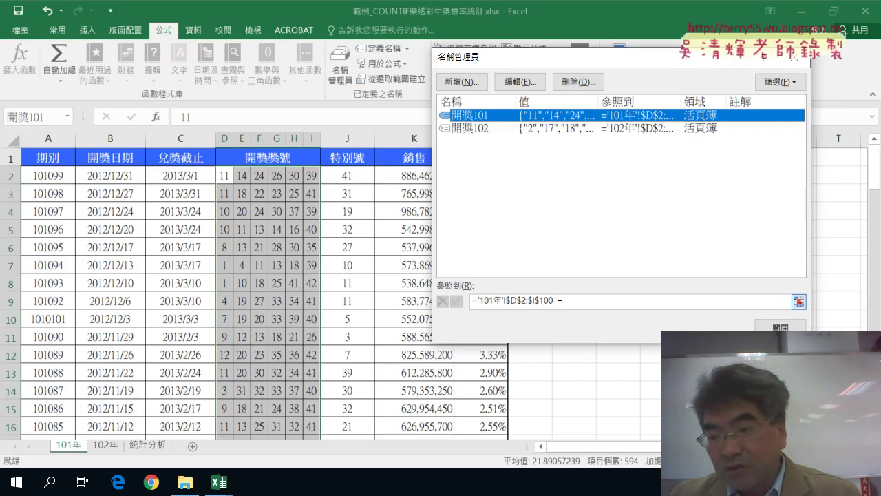
{"action": "left_click", "coordinate": [536, 301]}
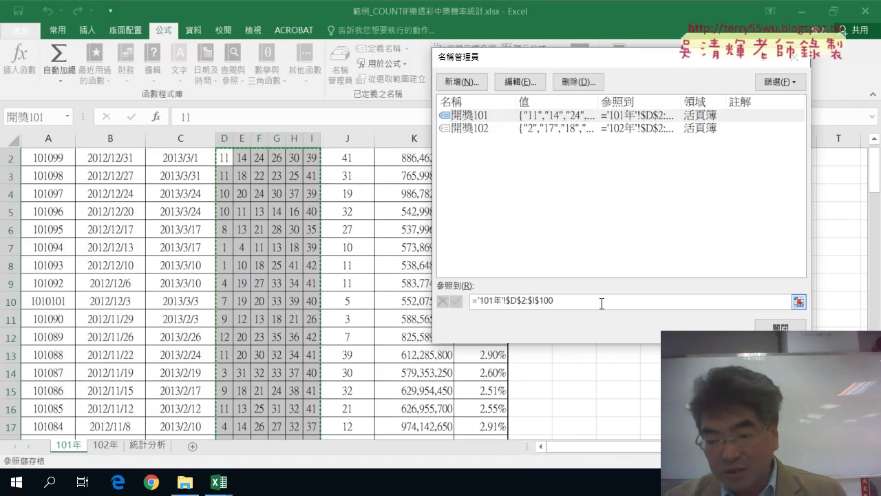
{"action": "key", "text": "BackSpace"}
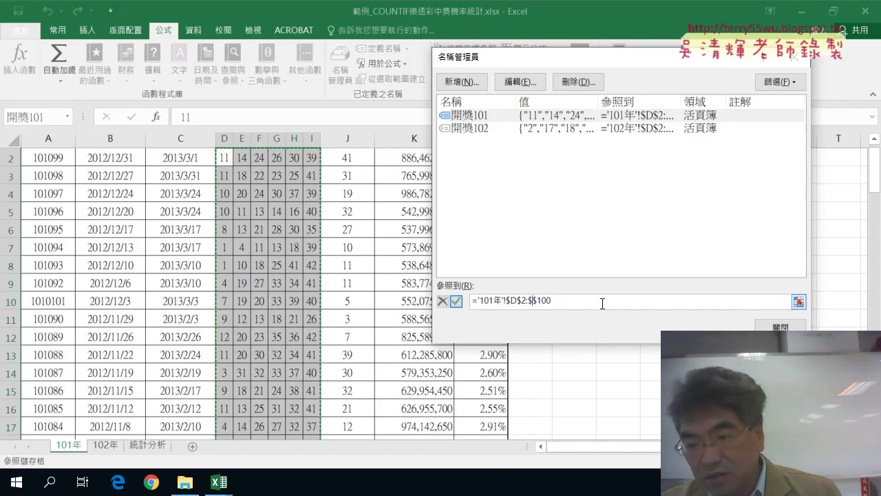
{"action": "type", "text": "J"}
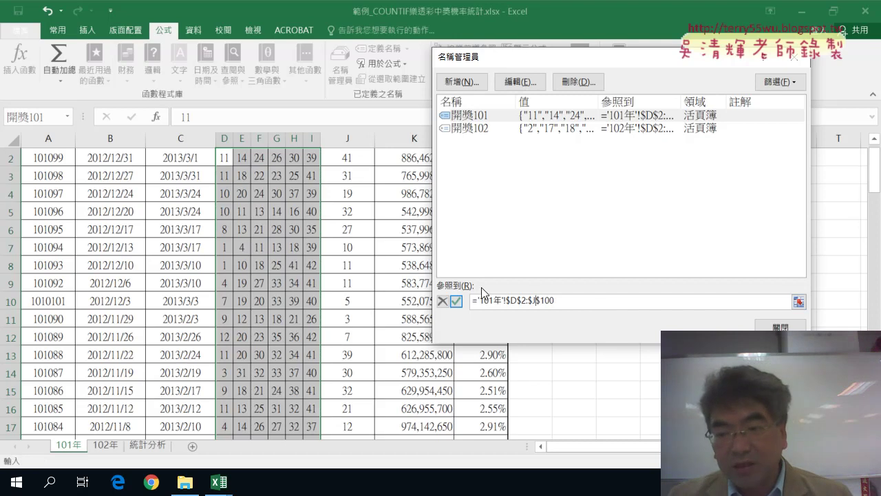
{"action": "left_click", "coordinate": [456, 302]}
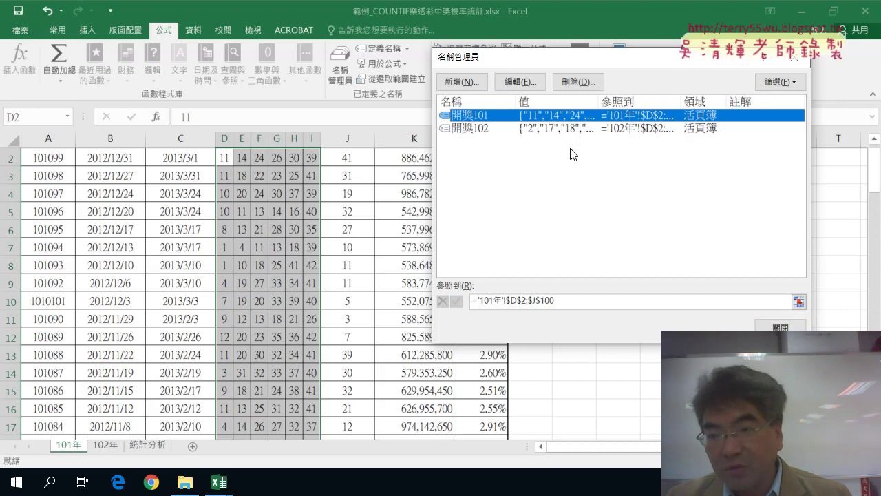
Review 開獎102's range '102年'!$D$2:$J$105 and close Name Manager.
{"action": "left_click", "coordinate": [551, 129]}
{"action": "left_click", "coordinate": [571, 301]}
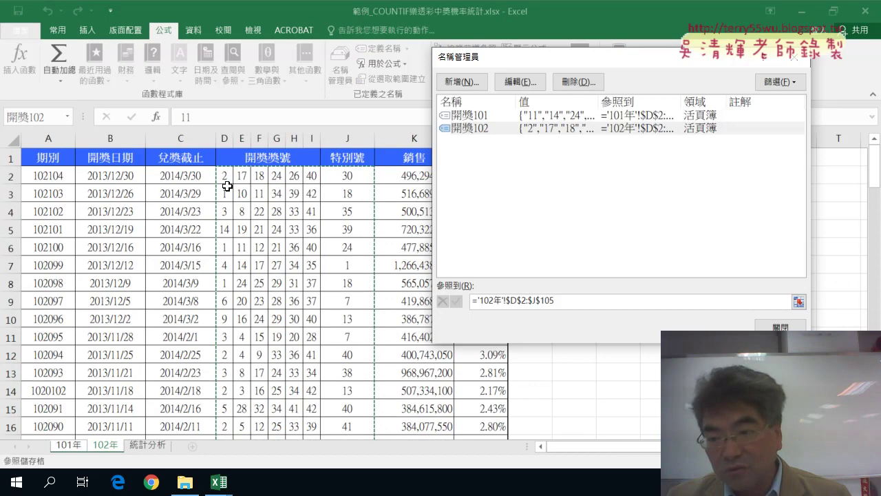
{"action": "scroll", "coordinate": [285, 249], "scroll_direction": "down", "scroll_amount": 10}
{"action": "scroll", "coordinate": [283, 248], "scroll_direction": "down", "scroll_amount": 10}
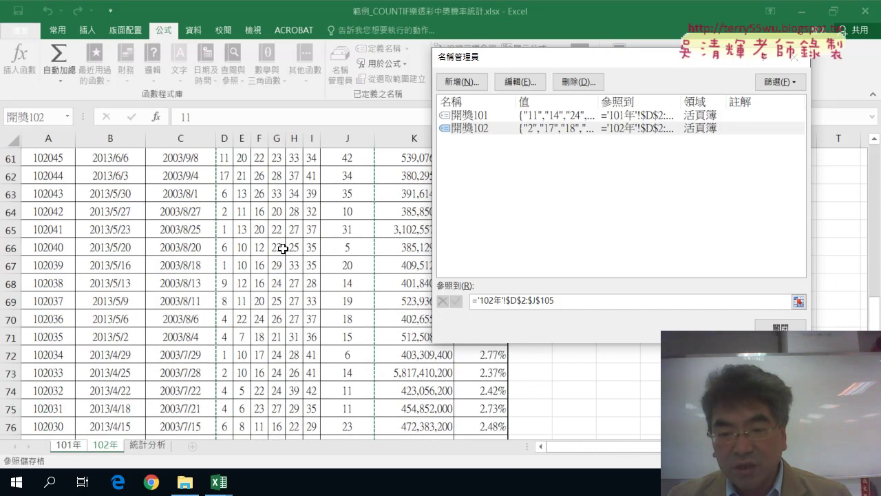
{"action": "scroll", "coordinate": [284, 248], "scroll_direction": "down", "scroll_amount": 9}
{"action": "scroll", "coordinate": [284, 247], "scroll_direction": "down", "scroll_amount": 3}
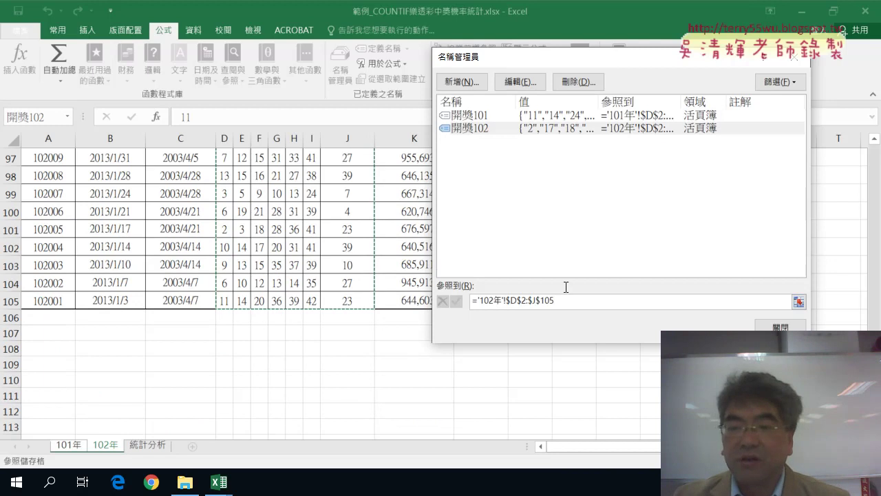
{"action": "left_click", "coordinate": [781, 328]}
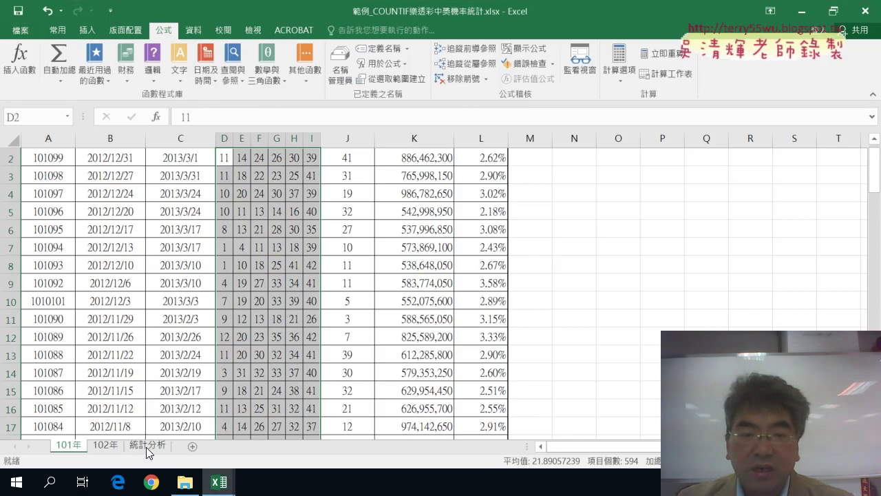
On 統計分析, fill B2's COUNTIF/COUNT formula down column B, giving 0.024531025 for number 1.
{"action": "left_click", "coordinate": [146, 445]}
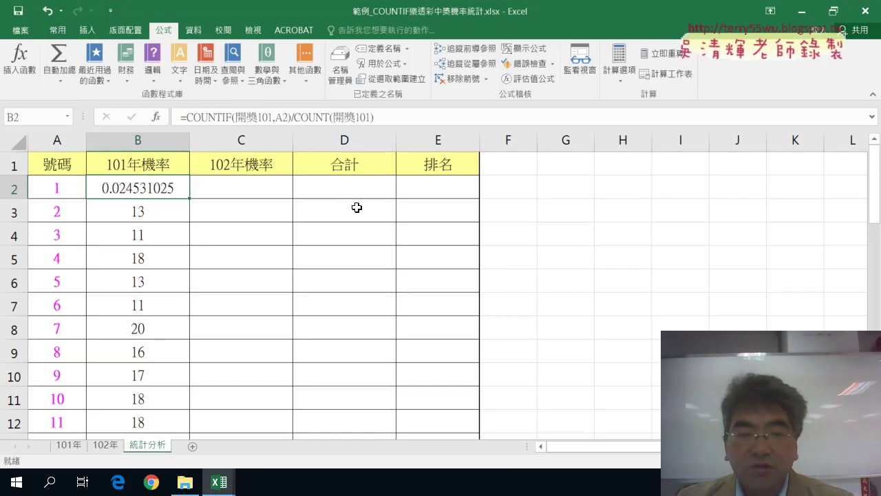
{"action": "double_click", "coordinate": [190, 199]}
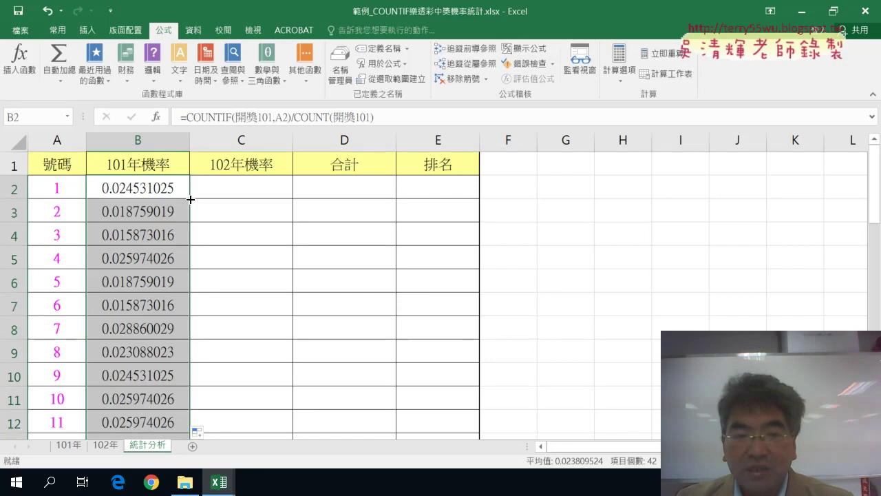
{"action": "left_click", "coordinate": [152, 181]}
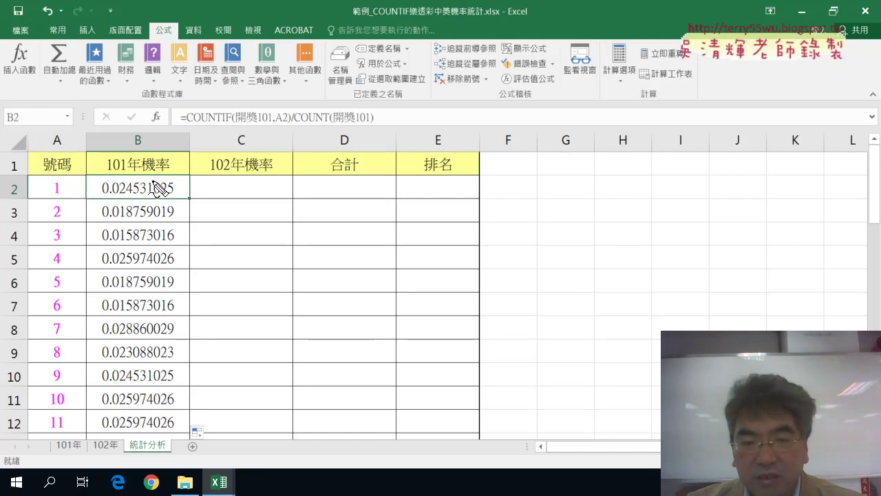
{"action": "mouse_move", "coordinate": [222, 180]}
{"action": "left_mouse_down"}
{"action": "mouse_move", "coordinate": [243, 197]}
{"action": "mouse_move", "coordinate": [268, 176]}
{"action": "left_mouse_up"}
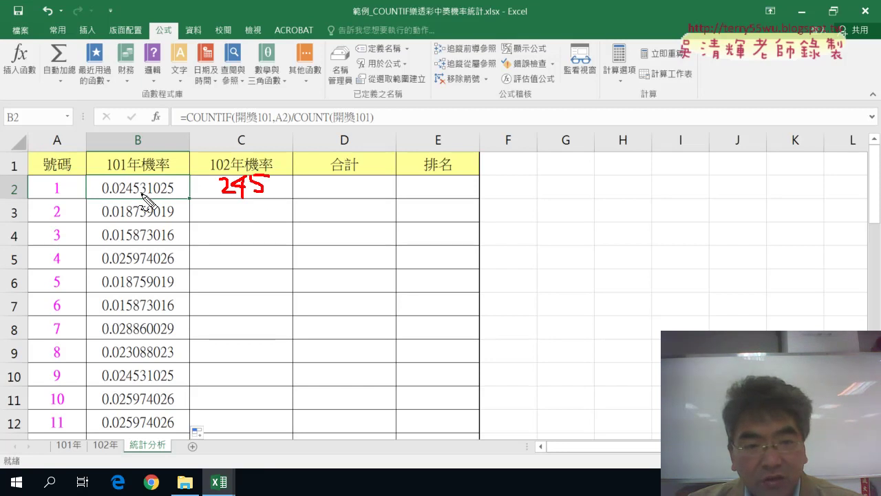
{"action": "left_click_drag", "start_coordinate": [101, 196], "coordinate": [141, 195]}
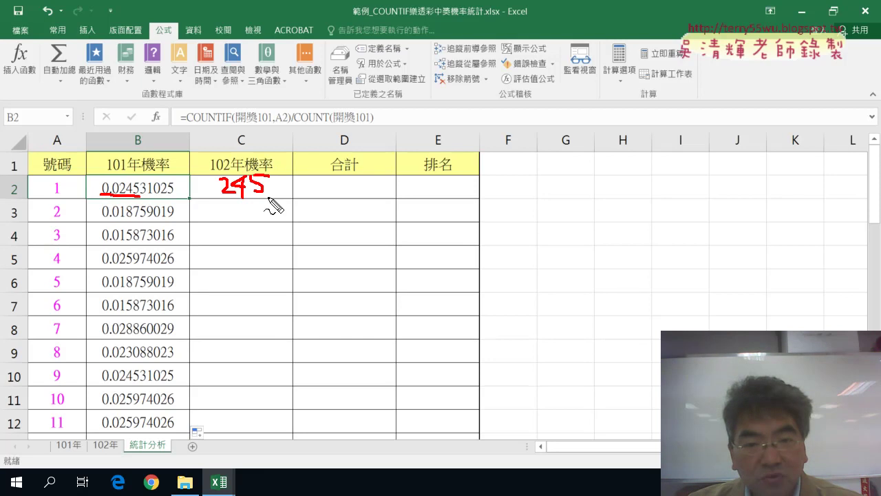
{"action": "mouse_move", "coordinate": [284, 168]}
{"action": "left_mouse_down"}
{"action": "mouse_move", "coordinate": [252, 220]}
{"action": "mouse_move", "coordinate": [301, 183]}
{"action": "mouse_move", "coordinate": [339, 187]}
{"action": "left_mouse_up"}
{"action": "left_click_drag", "start_coordinate": [275, 203], "coordinate": [341, 204]}
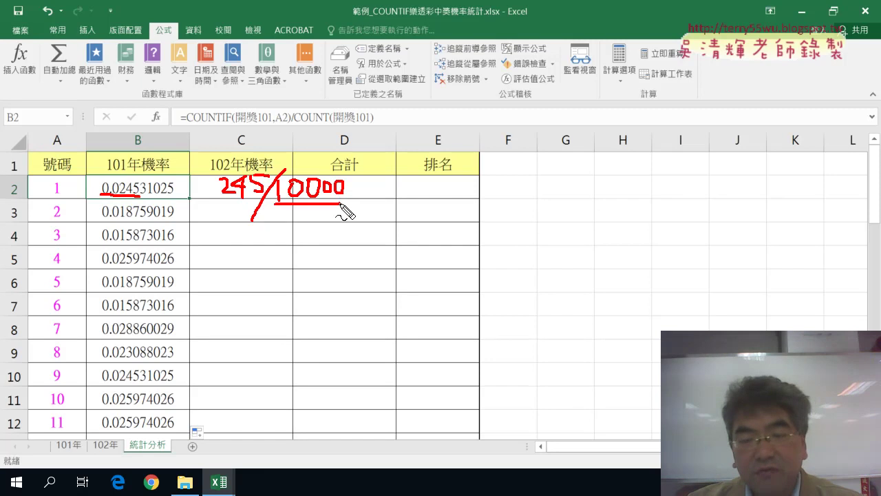
{"action": "left_click_drag", "start_coordinate": [218, 203], "coordinate": [248, 203]}
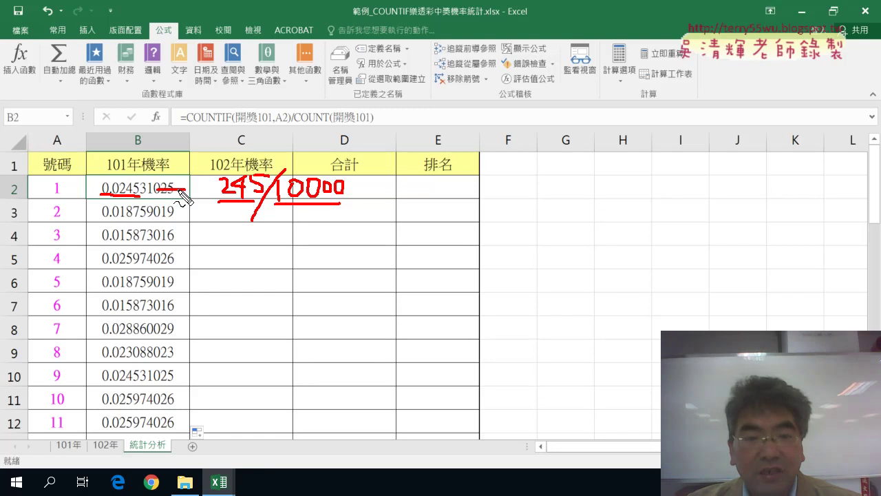
{"action": "mouse_move", "coordinate": [157, 188]}
{"action": "left_mouse_down"}
{"action": "mouse_move", "coordinate": [198, 188]}
{"action": "mouse_move", "coordinate": [208, 205]}
{"action": "left_mouse_up"}
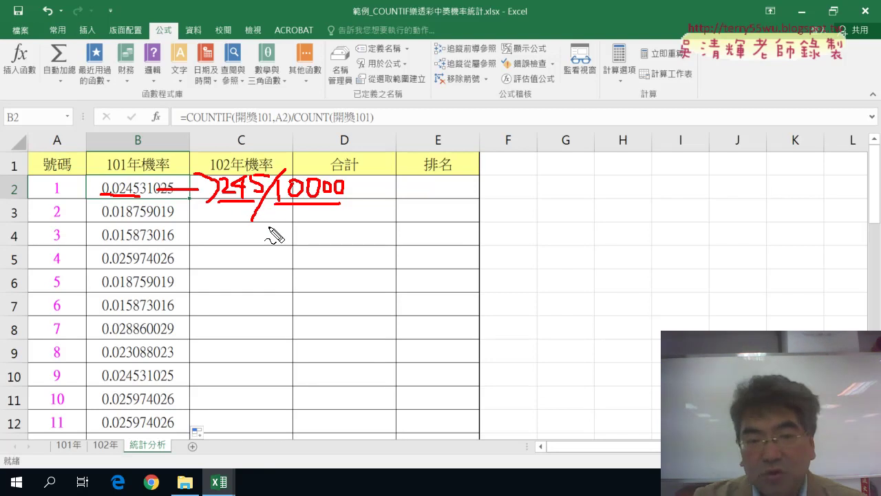
{"action": "key", "text": "Escape"}
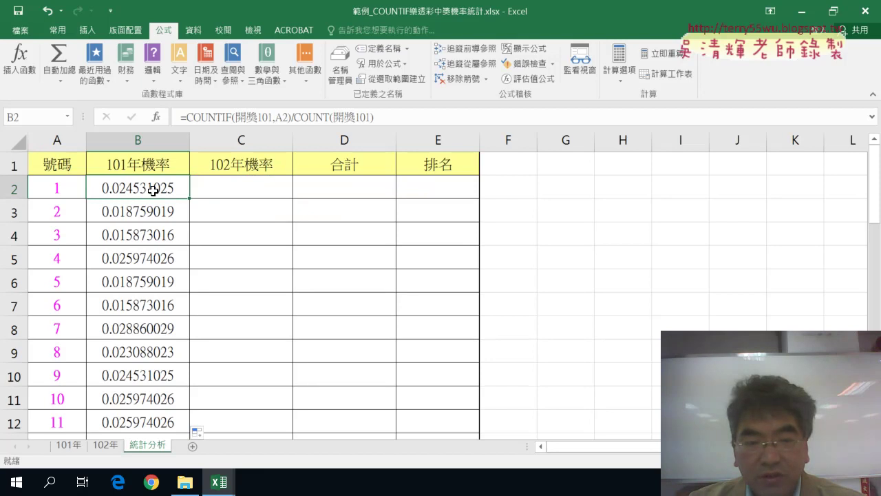
Give B2 the custom fraction format # ??/10000 so it displays 245/10000.
{"action": "right_click", "coordinate": [156, 187]}
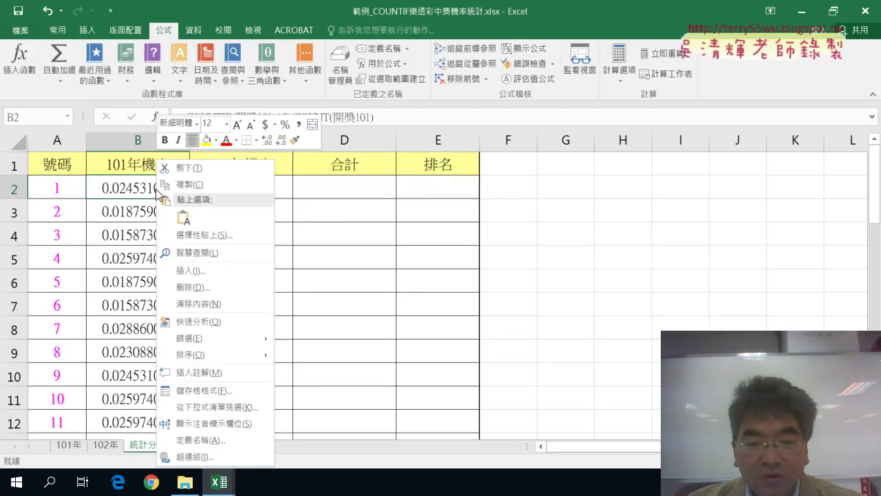
{"action": "left_click", "coordinate": [223, 394]}
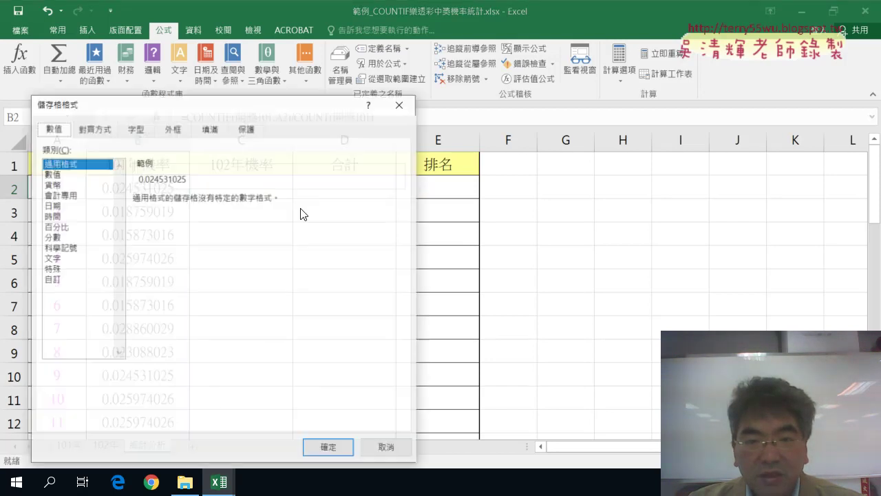
{"action": "left_click_drag", "start_coordinate": [293, 107], "coordinate": [532, 73]}
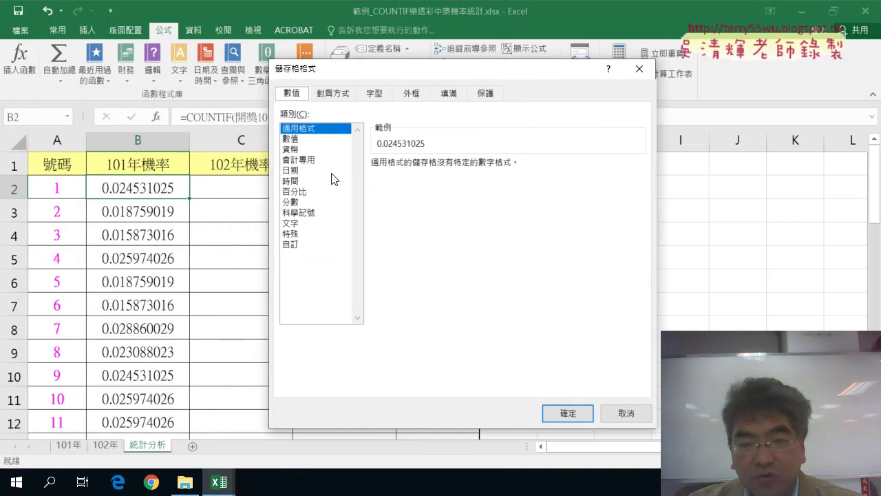
{"action": "left_click", "coordinate": [297, 202]}
{"action": "left_click_drag", "start_coordinate": [641, 209], "coordinate": [642, 233]}
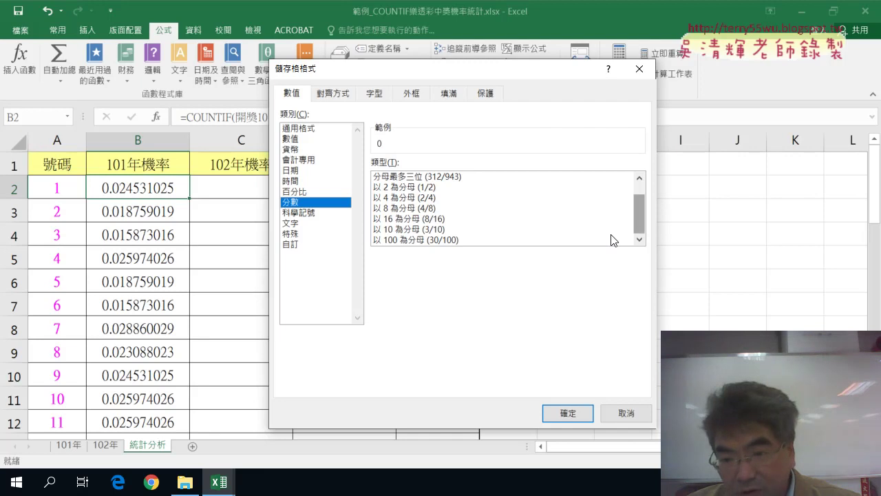
{"action": "left_click", "coordinate": [393, 240]}
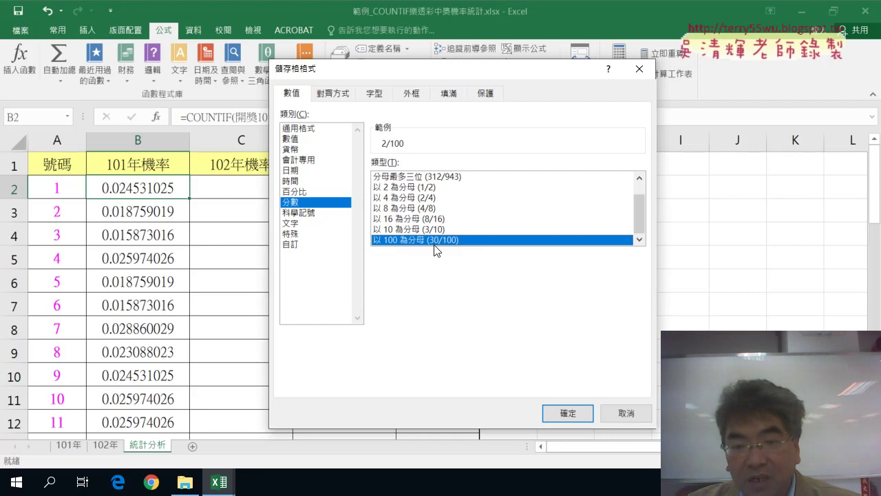
{"action": "left_click", "coordinate": [292, 245]}
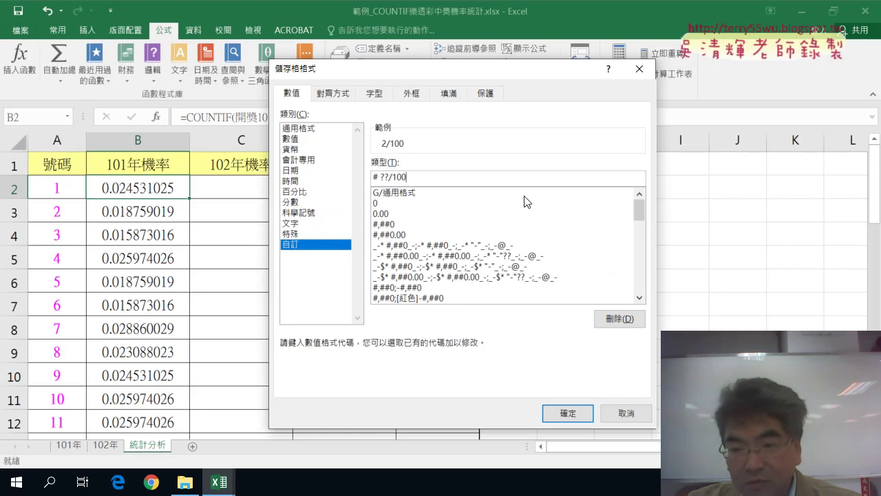
{"action": "type", "text": "00"}
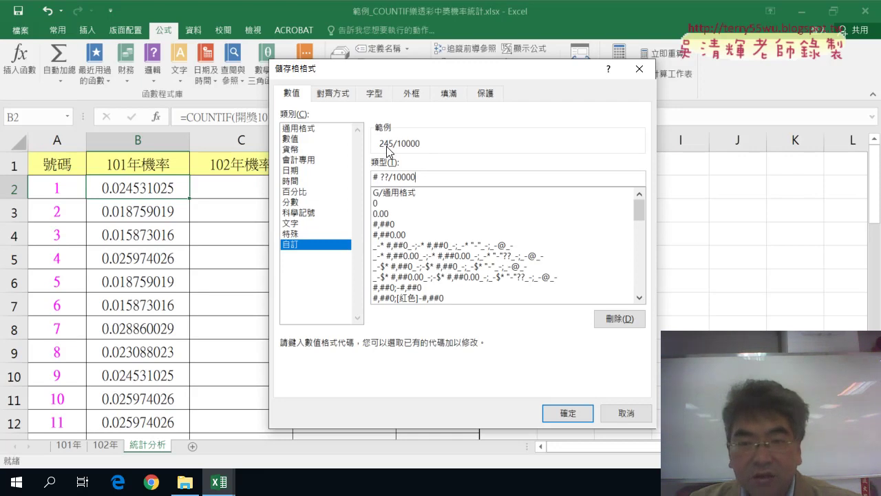
{"action": "left_click", "coordinate": [568, 413]}
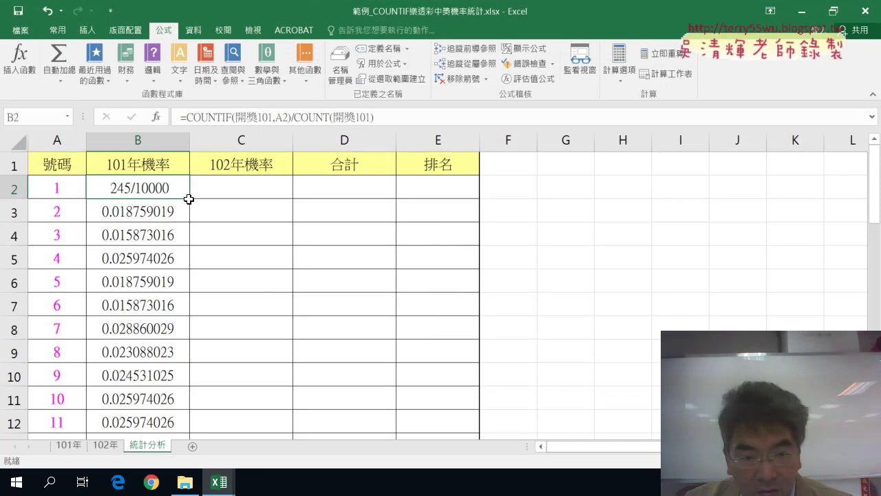
Fill B2's fraction-formatted formula down column B, e.g. 188/10000 for number 2, 289/10000 for 7.
{"action": "left_click", "coordinate": [190, 201]}
{"action": "left_click", "coordinate": [189, 197]}
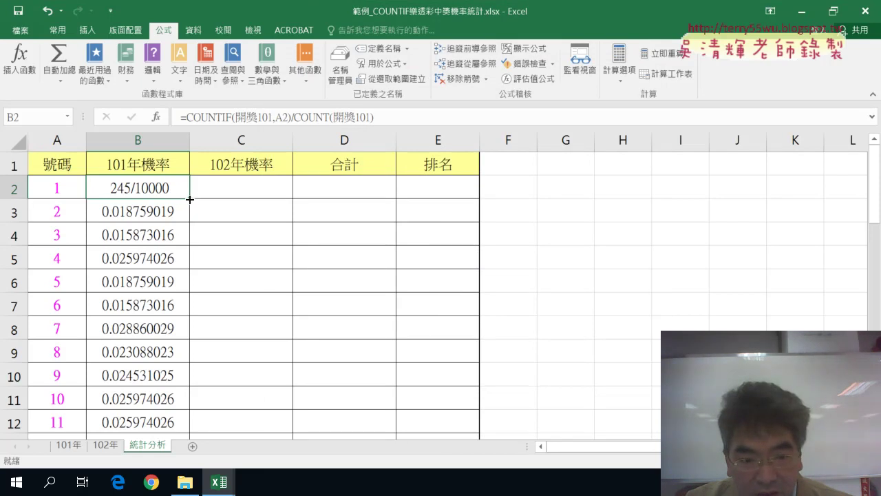
{"action": "double_click", "coordinate": [189, 199]}
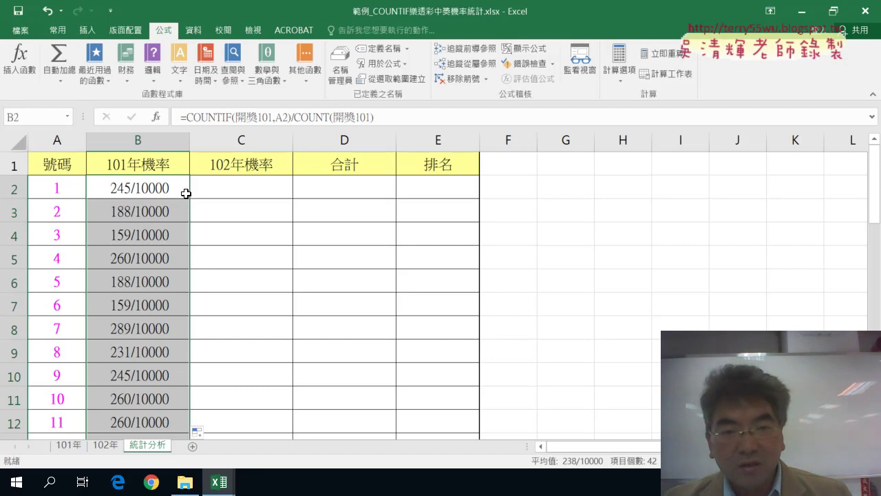
{"action": "left_click", "coordinate": [146, 184]}
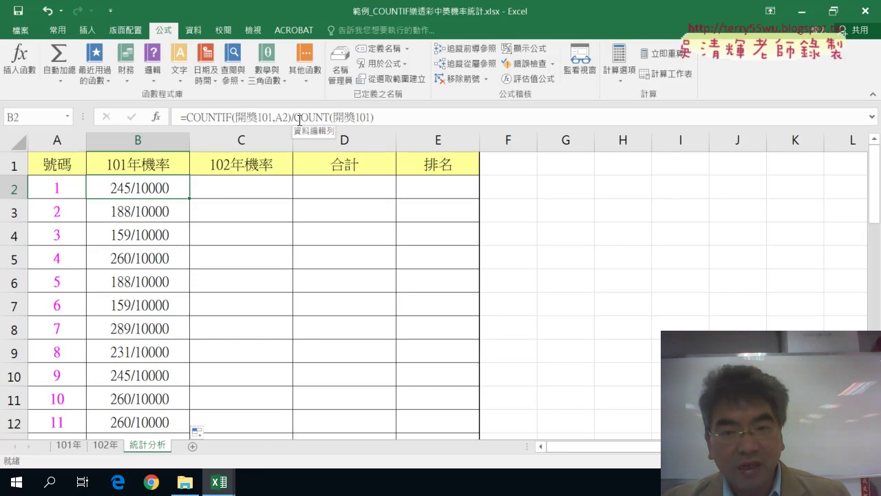
Copy B2's COUNTIF/COUNT formula text and paste it into cell C2.
{"action": "left_click_drag", "start_coordinate": [181, 121], "coordinate": [376, 118]}
{"action": "right_click", "coordinate": [338, 120]}
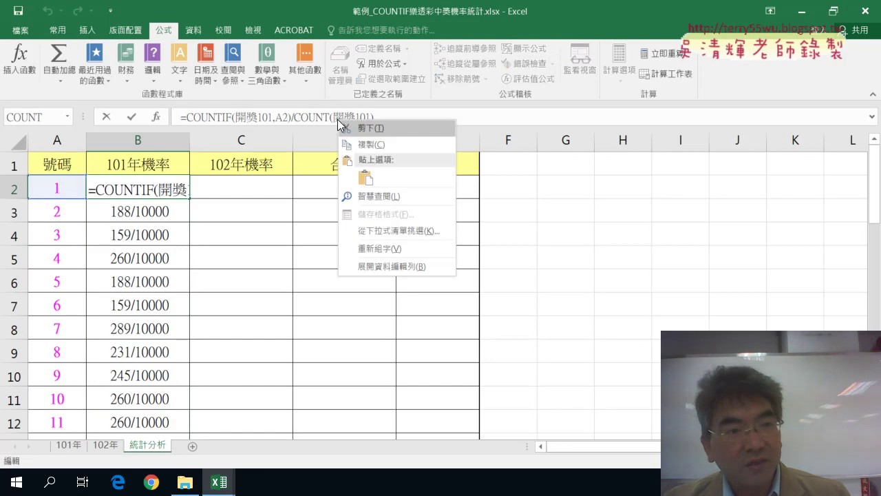
{"action": "left_click", "coordinate": [370, 147]}
{"action": "left_click", "coordinate": [107, 118]}
{"action": "left_click", "coordinate": [230, 183]}
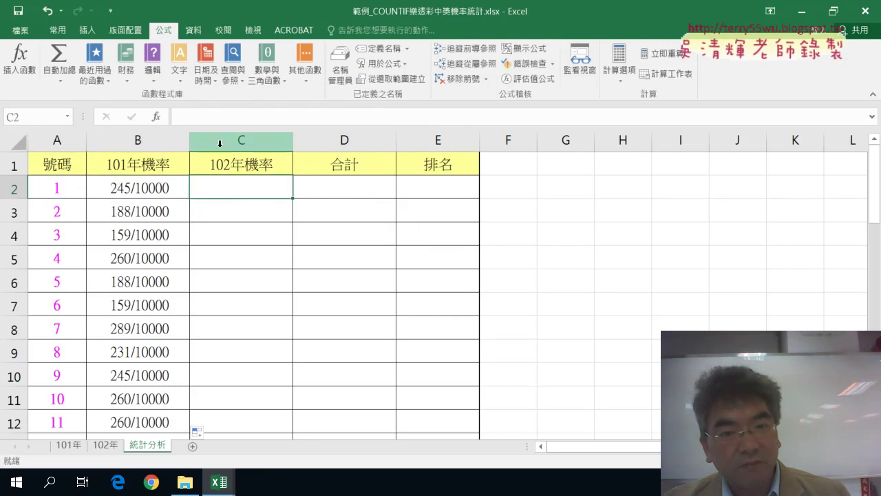
{"action": "left_click", "coordinate": [199, 118]}
{"action": "right_click", "coordinate": [199, 119]}
{"action": "left_click", "coordinate": [239, 178]}
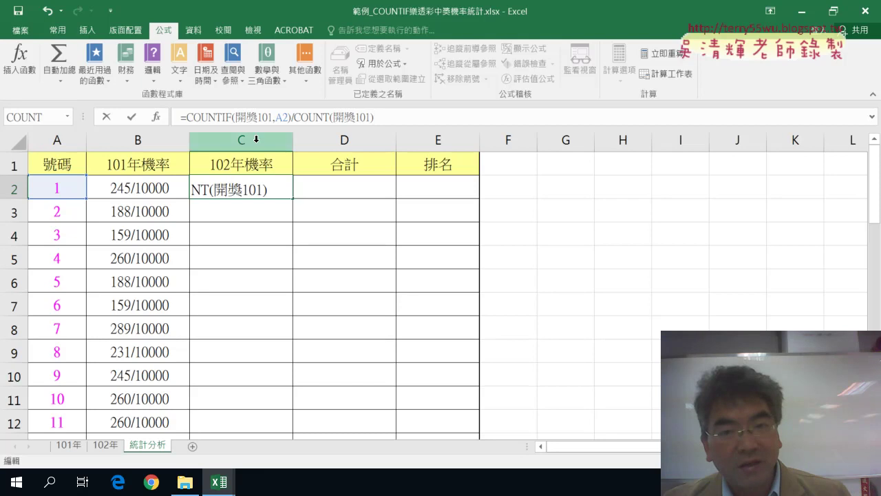
Change both 開獎101 references in C2 to 開獎102, giving 0.020604396.
{"action": "left_click", "coordinate": [271, 117]}
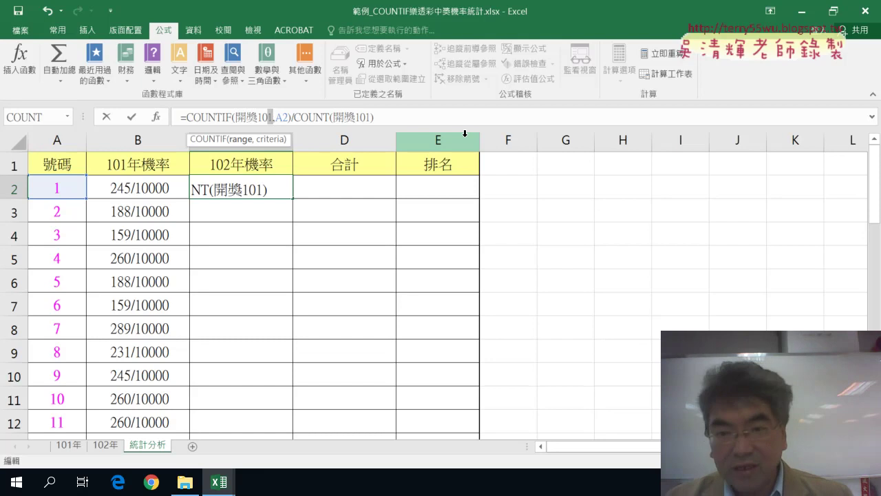
{"action": "type", "text": "2"}
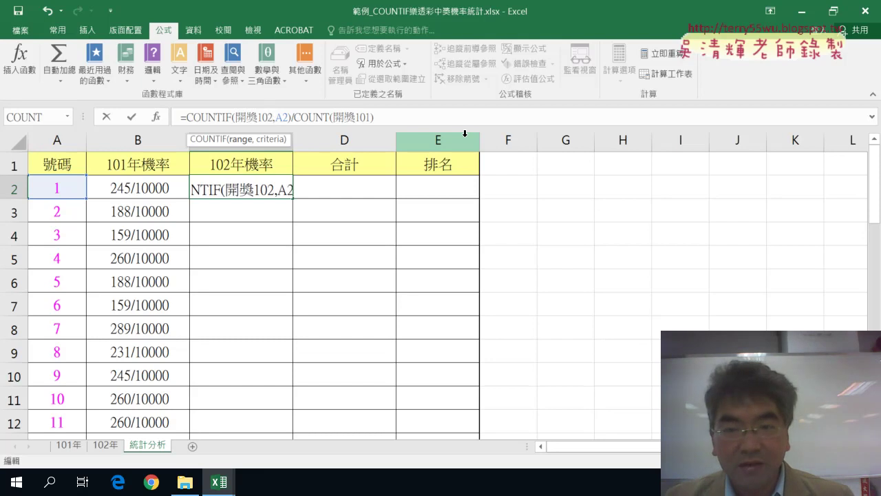
{"action": "left_click", "coordinate": [367, 118]}
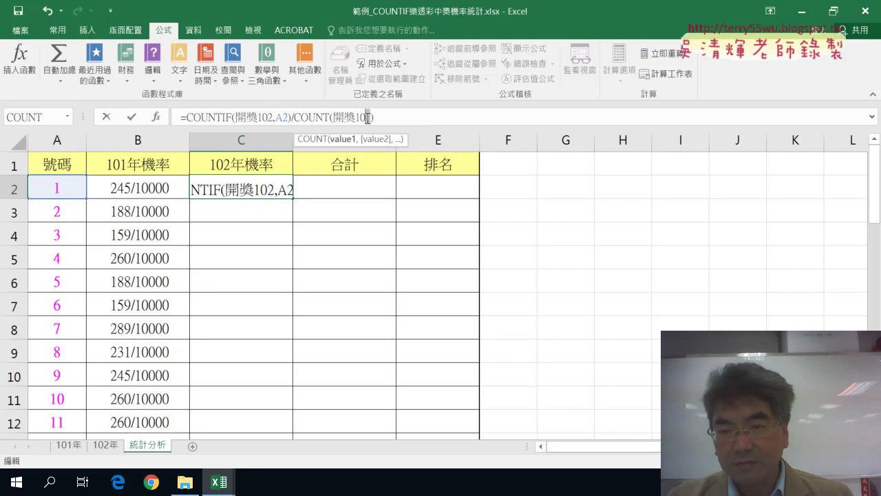
{"action": "type", "text": "2"}
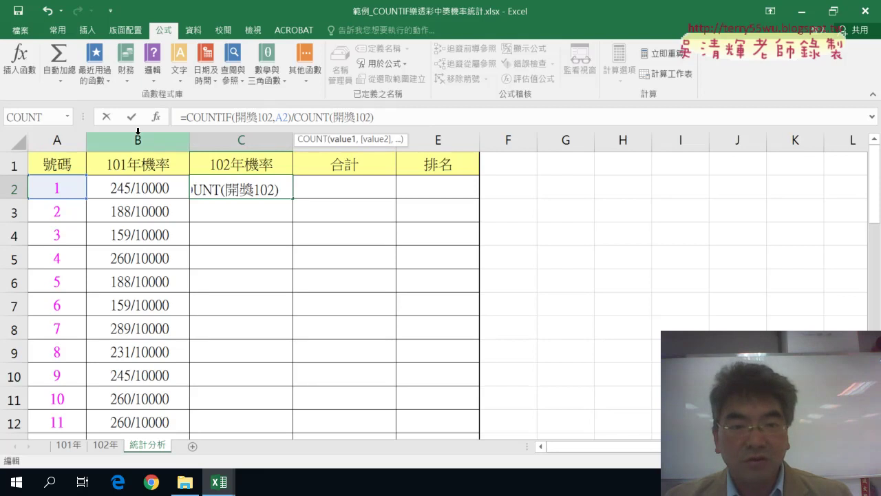
{"action": "left_click", "coordinate": [132, 117]}
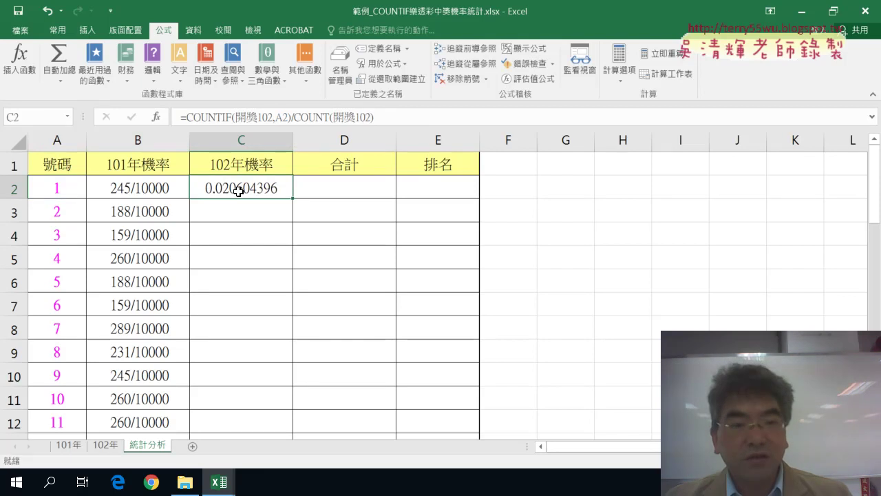
Compare the B2 and C2 formulas, ending with B2 selected.
{"action": "left_click", "coordinate": [146, 189]}
{"action": "left_click", "coordinate": [236, 191]}
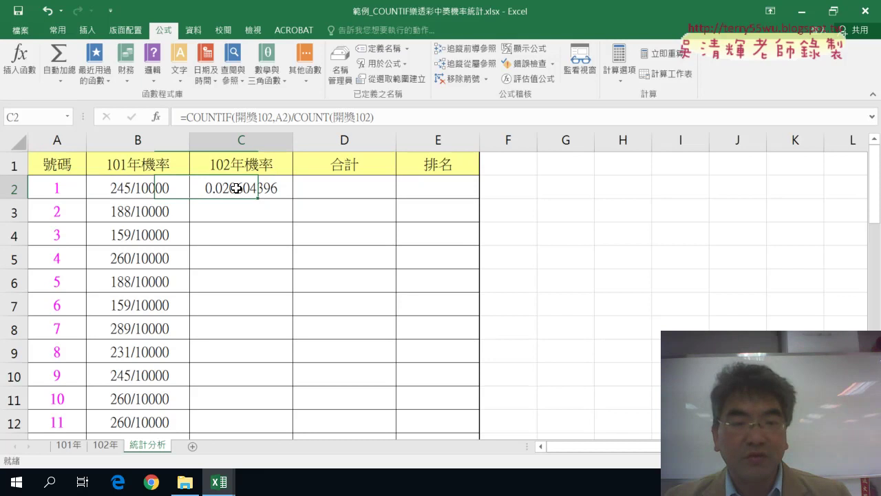
{"action": "left_click", "coordinate": [145, 185]}
{"action": "left_click", "coordinate": [236, 187]}
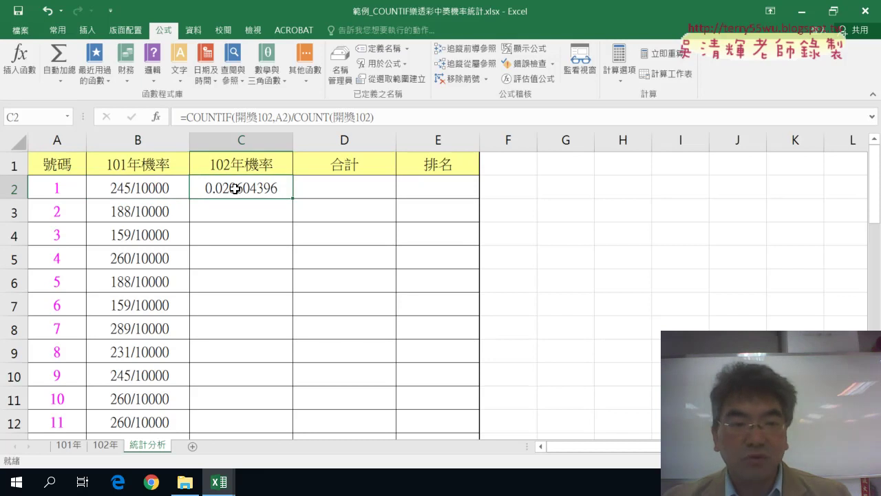
{"action": "left_click", "coordinate": [152, 192]}
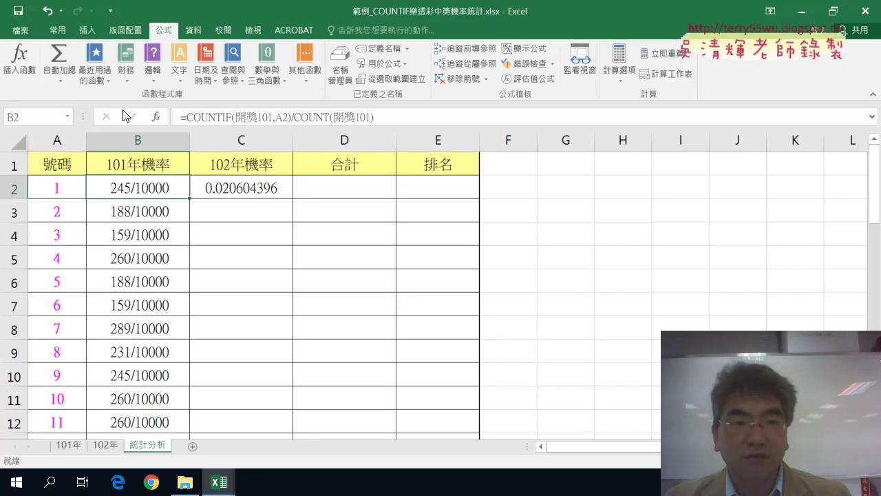
Copy B2's x/10000 fraction format onto C2 and fill it down column C, e.g. 206/10000.
{"action": "left_click", "coordinate": [53, 32]}
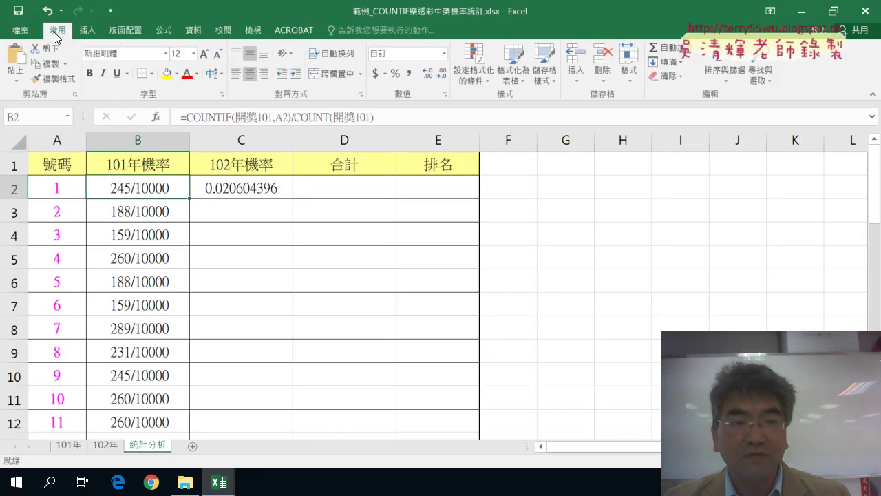
{"action": "left_click", "coordinate": [54, 79]}
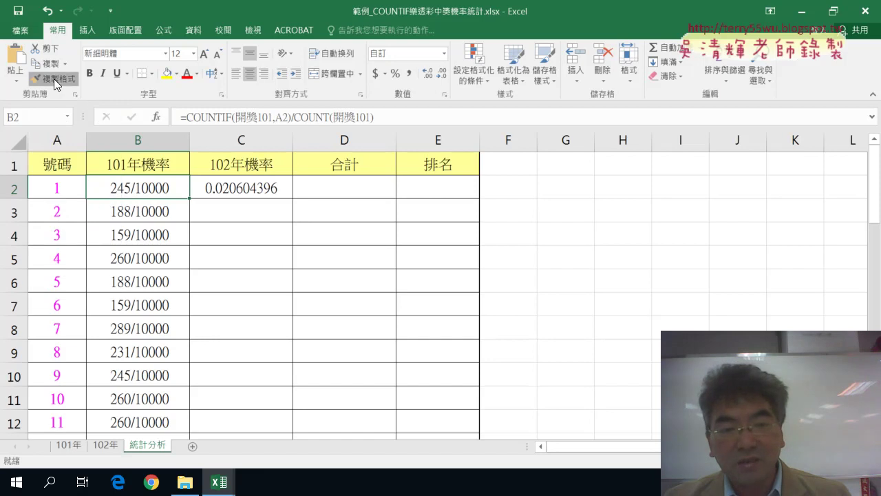
{"action": "left_click", "coordinate": [248, 191]}
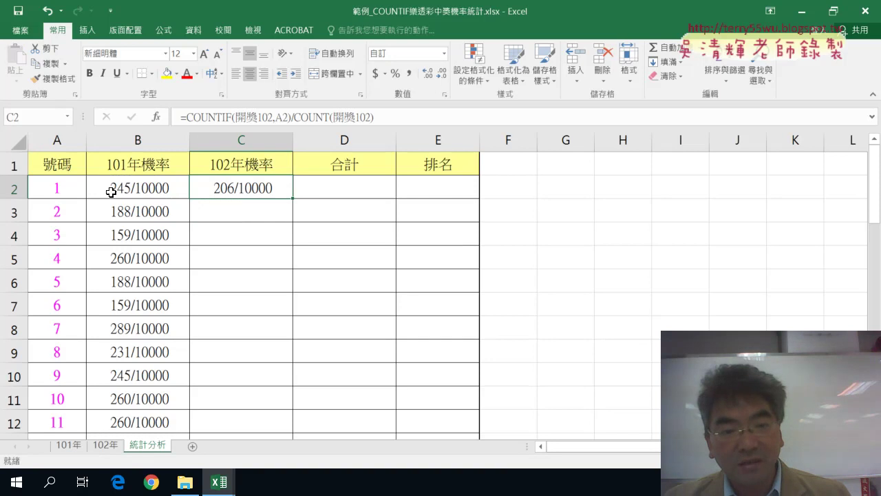
{"action": "double_click", "coordinate": [292, 200]}
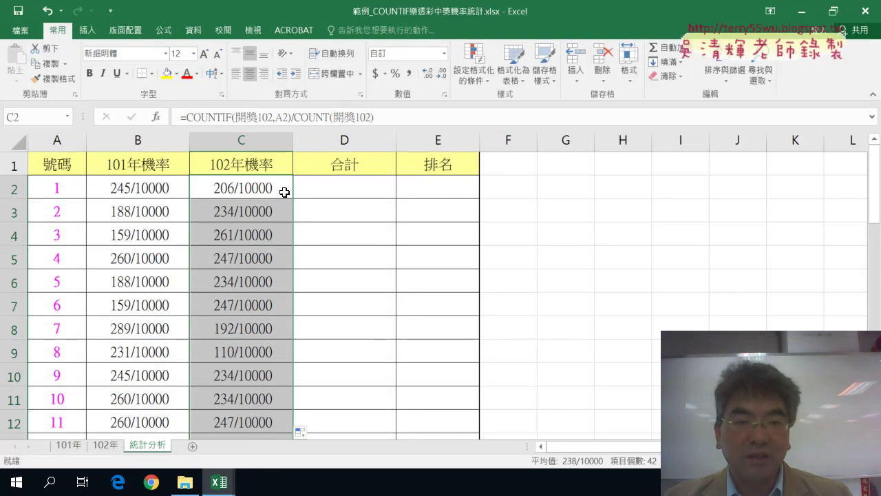
{"action": "left_click", "coordinate": [321, 184]}
Enter =B2+C2 in D2 and fill it down column D, giving 451/10000 for number 1.
{"action": "left_click", "coordinate": [191, 118]}
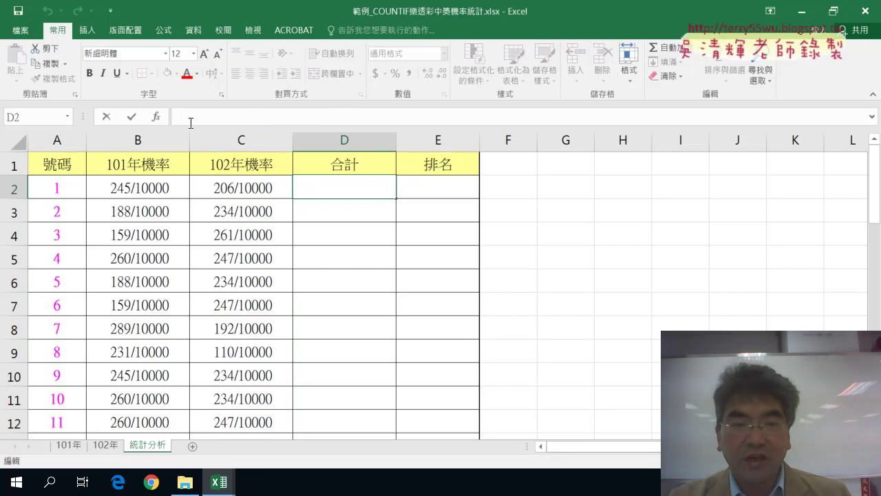
{"action": "type", "text": "儿"}
{"action": "key", "text": "BackSpace"}
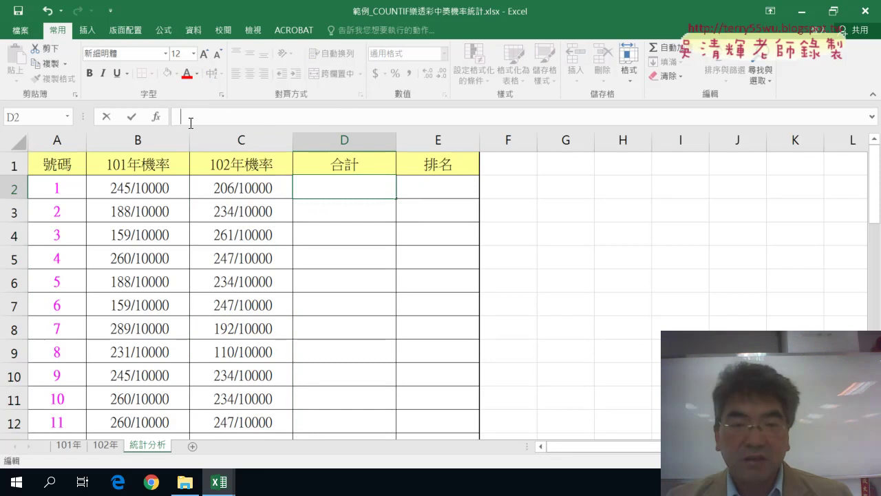
{"action": "type", "text": "="}
{"action": "left_click", "coordinate": [170, 184]}
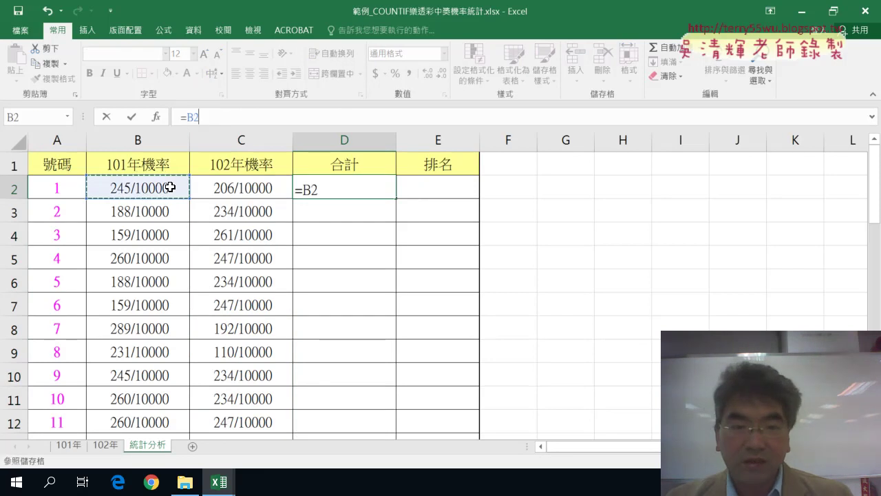
{"action": "type", "text": "+"}
{"action": "left_click", "coordinate": [240, 186]}
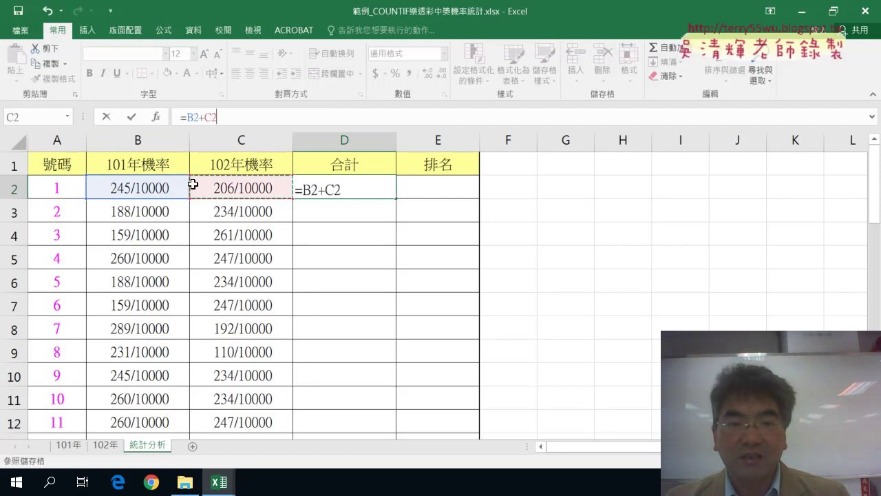
{"action": "left_click", "coordinate": [132, 118]}
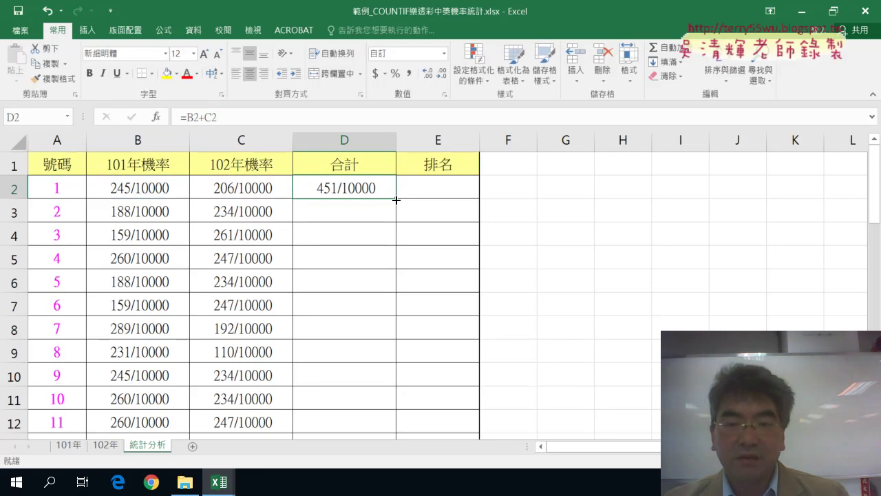
{"action": "double_click", "coordinate": [395, 193]}
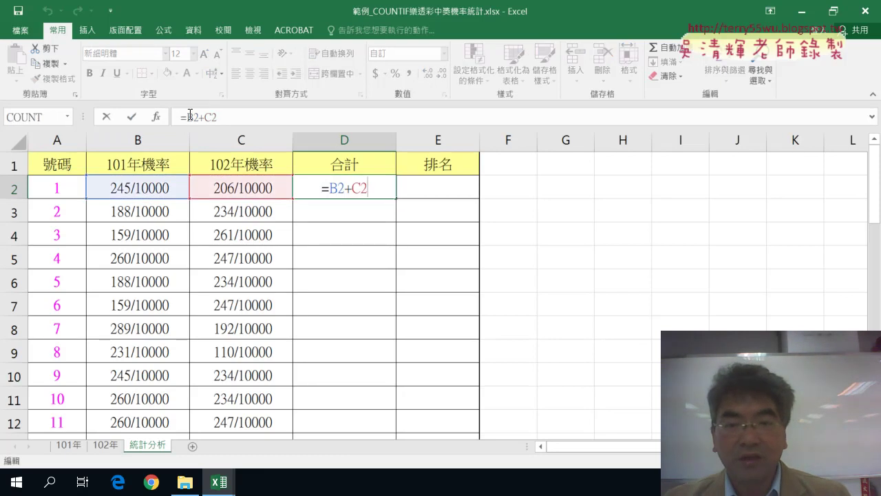
{"action": "left_click", "coordinate": [131, 118]}
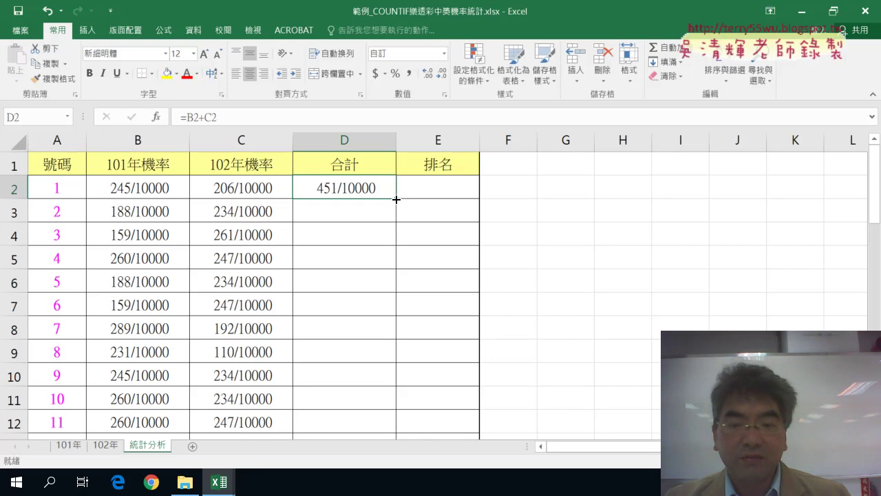
{"action": "double_click", "coordinate": [397, 199]}
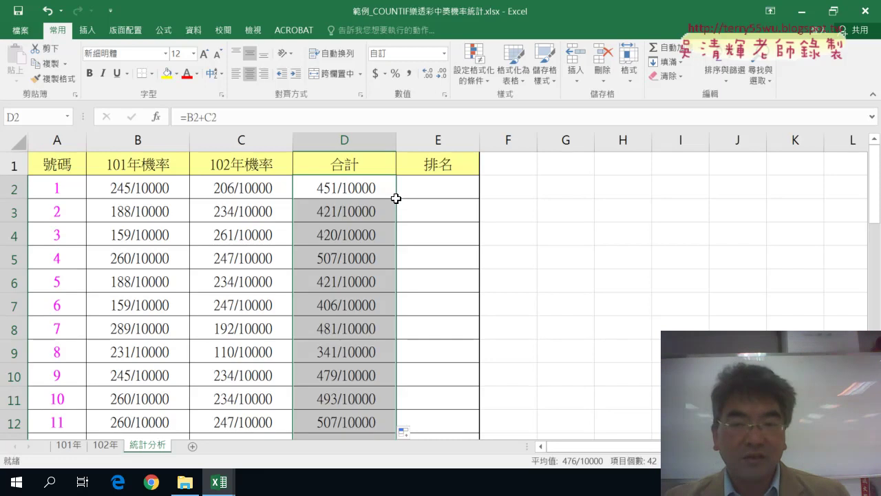
{"action": "left_click", "coordinate": [423, 193]}
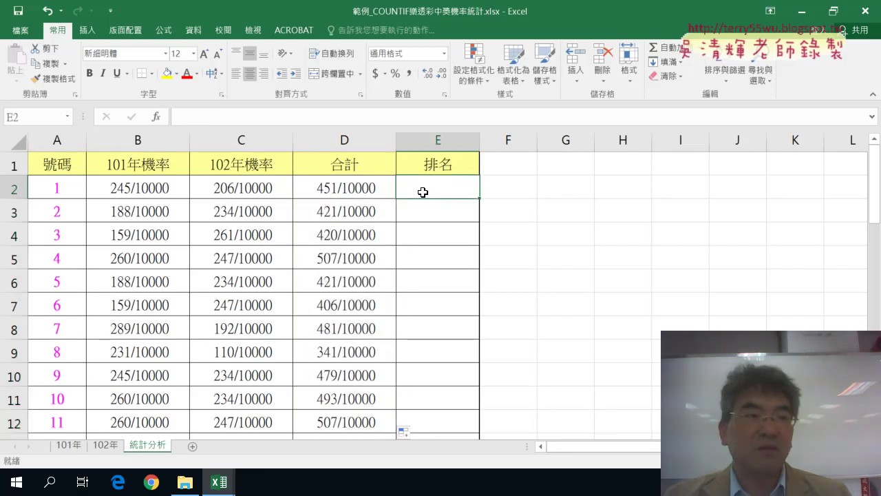